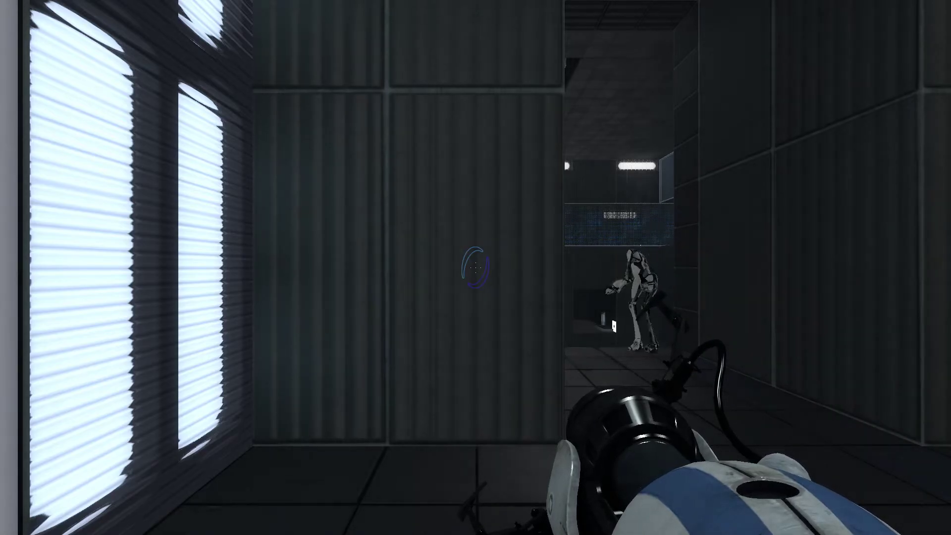
Drop into the lower chamber and look over the white floor panel.
{"action": "left_click", "coordinate": [476, 267]}
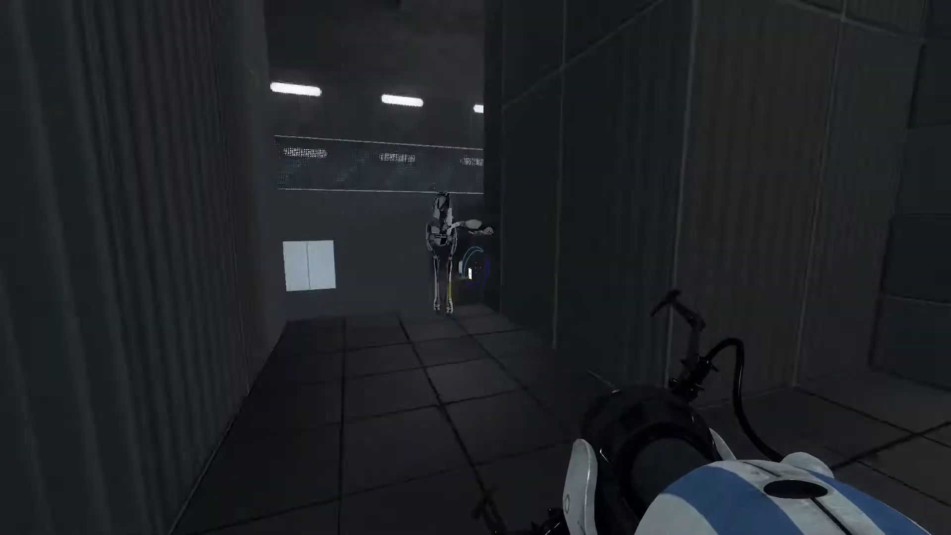
{"action": "key", "text": "w"}
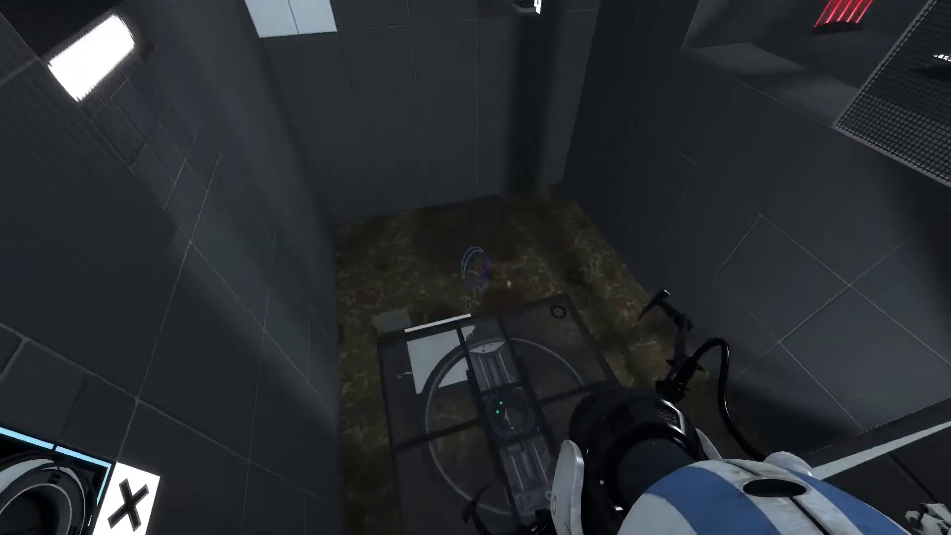
{"action": "key", "text": "w"}
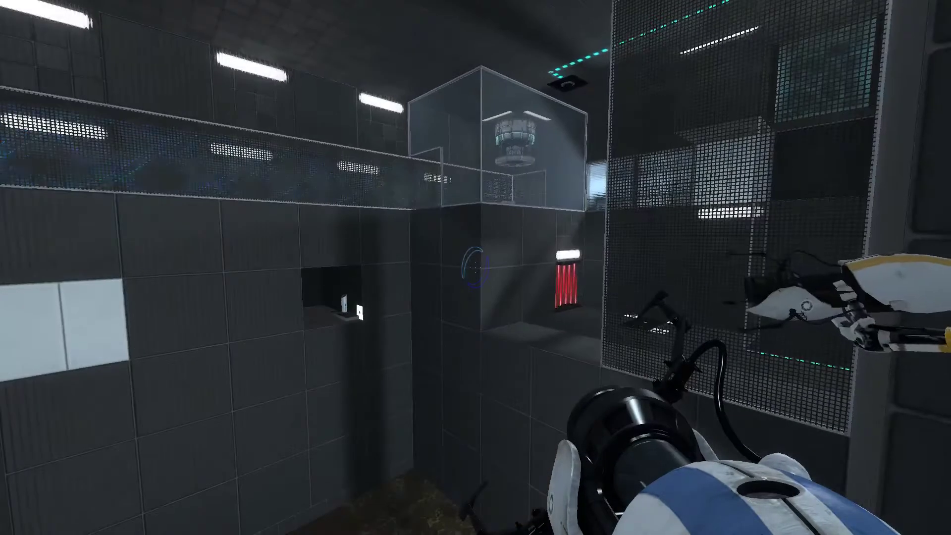
{"action": "key", "text": "w"}
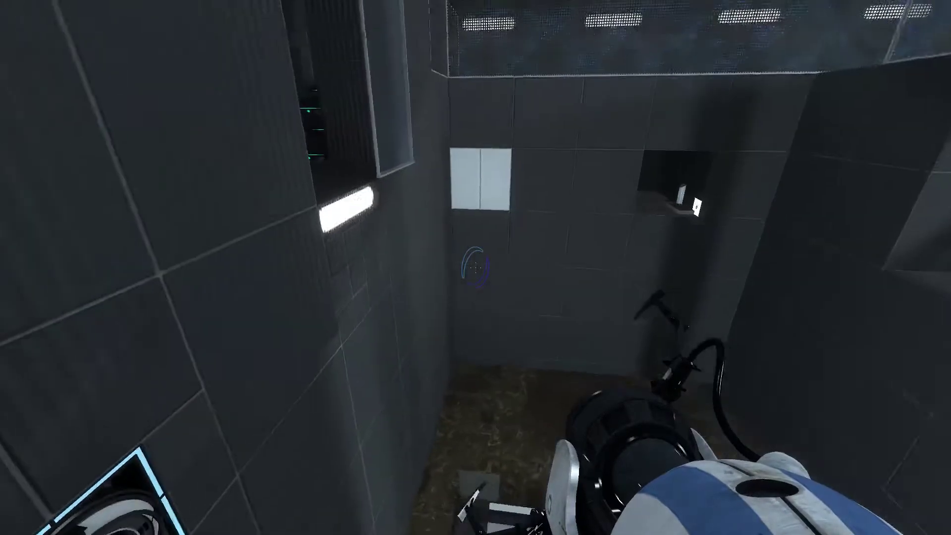
{"action": "key", "text": "w"}
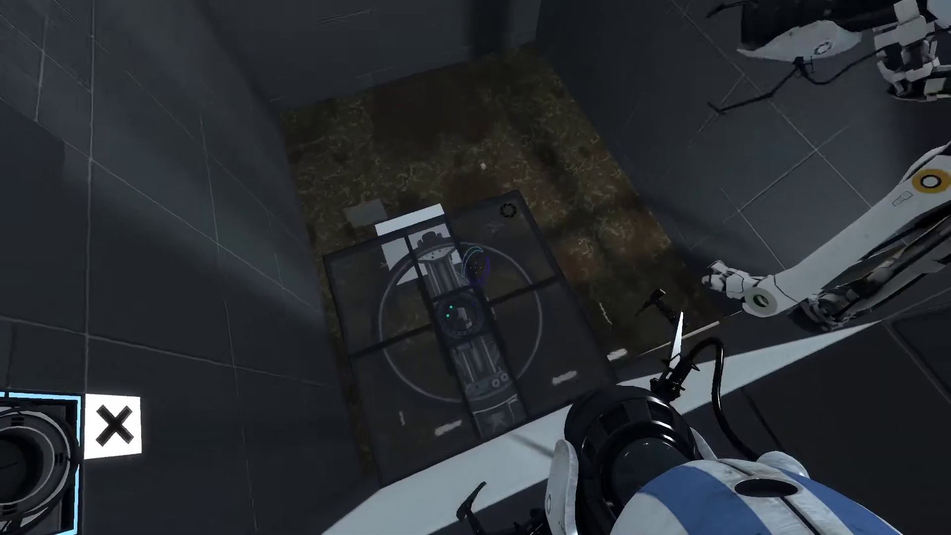
{"action": "key", "text": "w"}
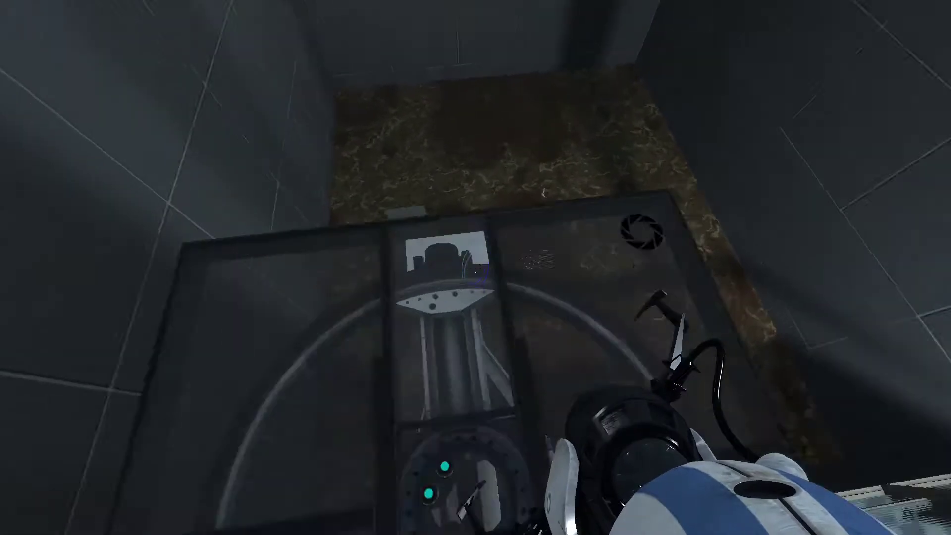
{"action": "key", "text": "w"}
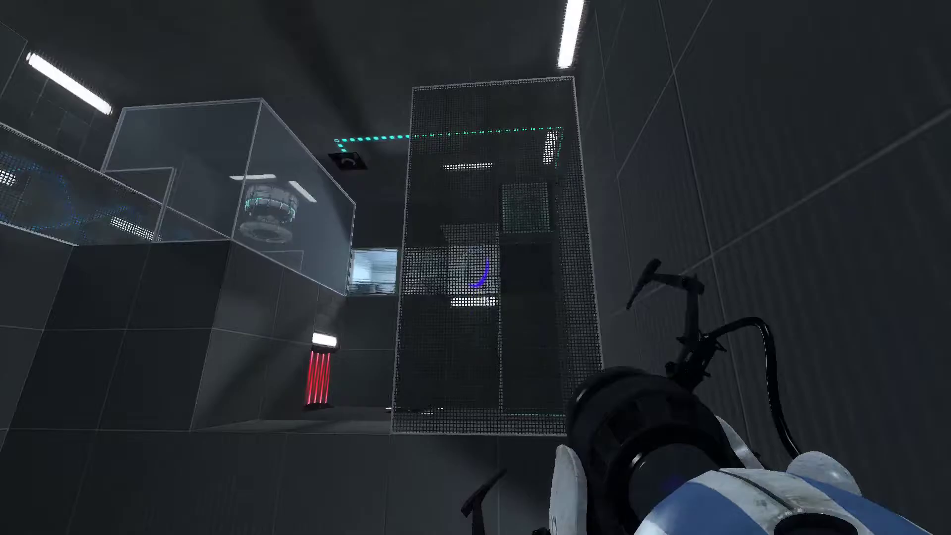
{"action": "key", "text": "w"}
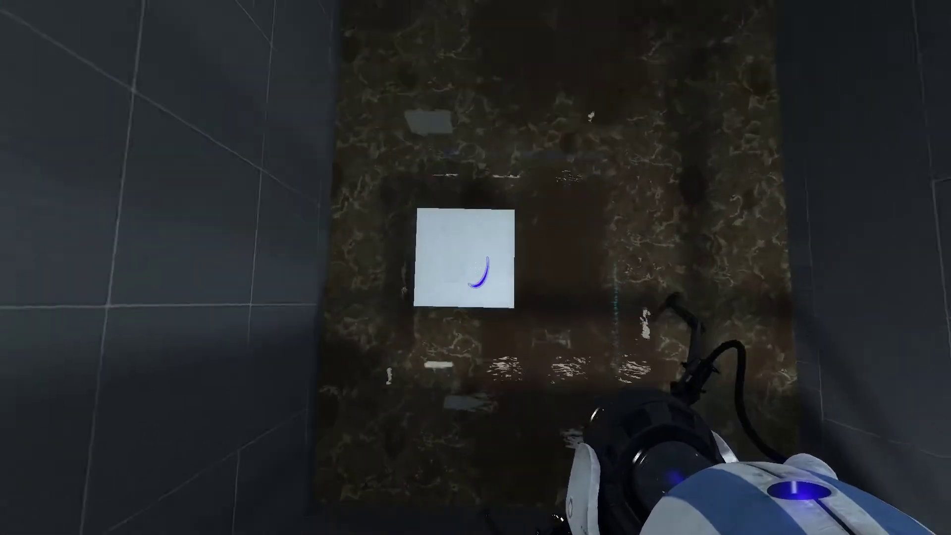
Move past the red laser field and through the blue funnel to the grated wall.
{"action": "key", "text": "w"}
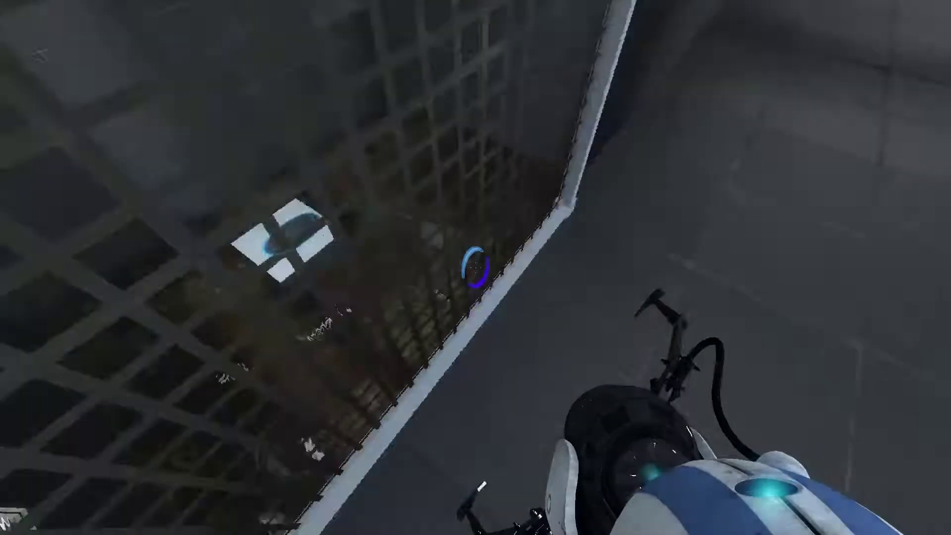
{"action": "key", "text": "w"}
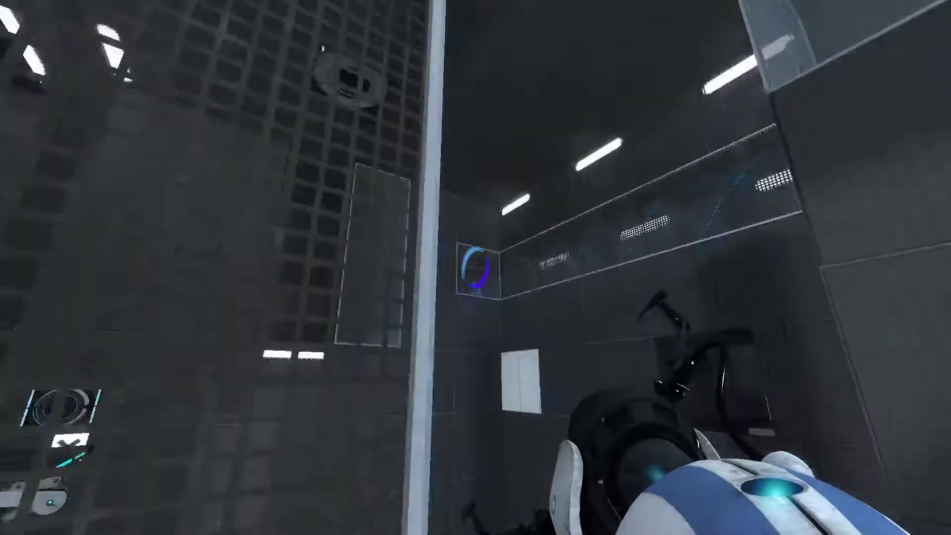
{"action": "key", "text": "w"}
{"action": "key", "text": "w"}
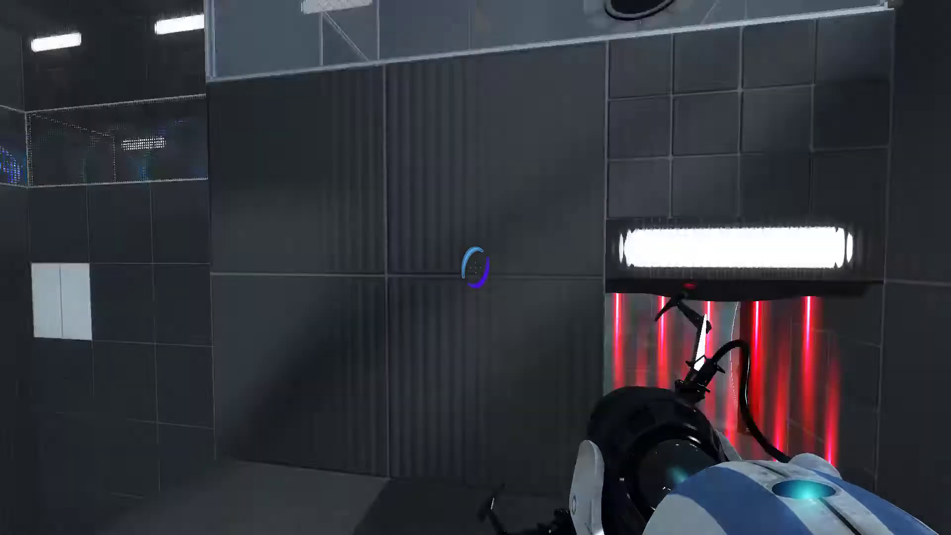
{"action": "key", "text": "w"}
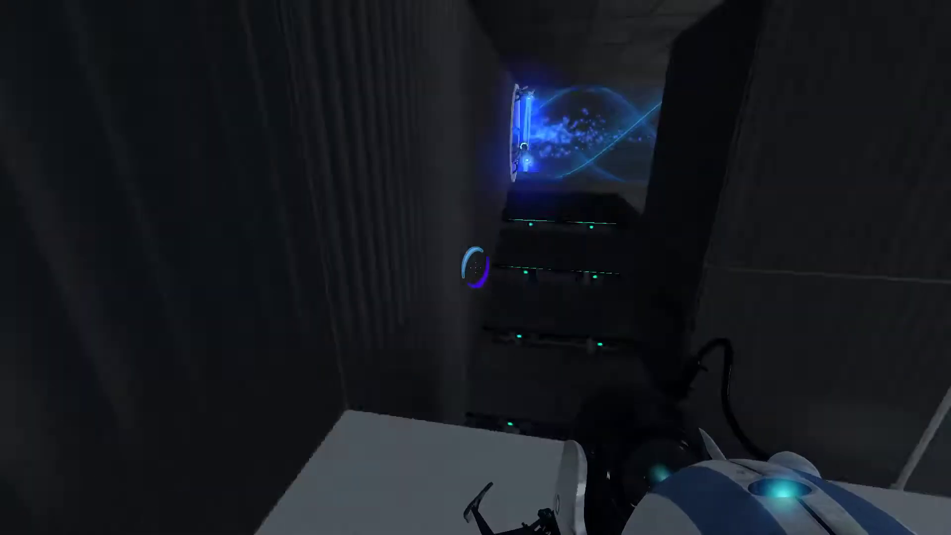
{"action": "key", "text": "w"}
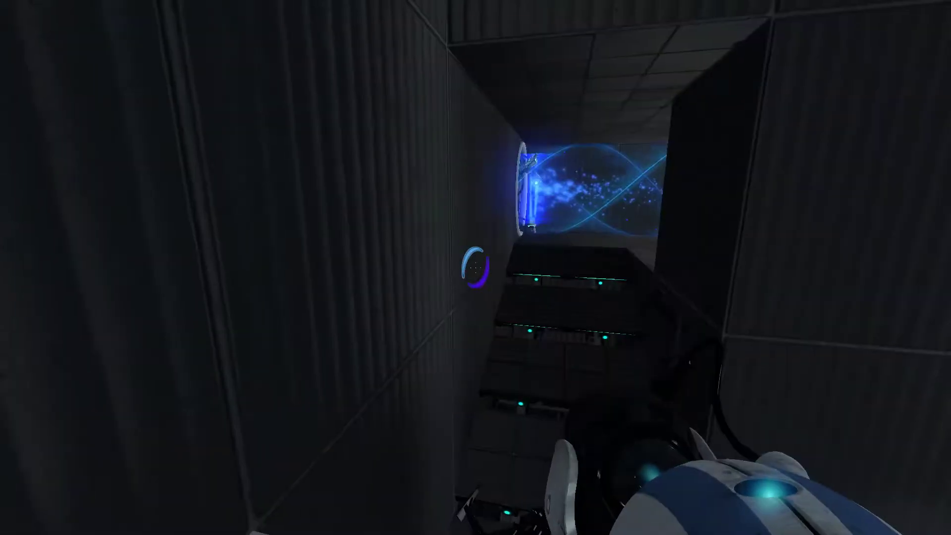
{"action": "key", "text": "w"}
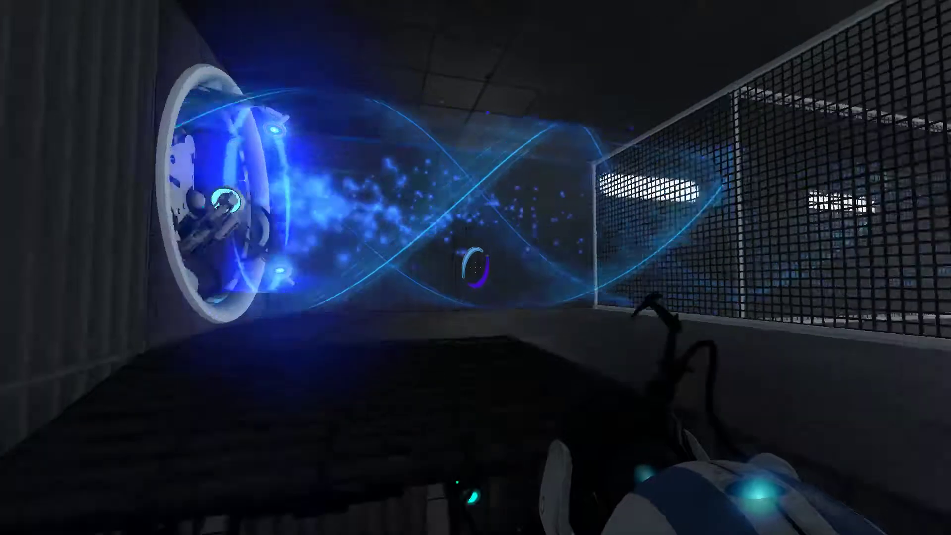
{"action": "key", "text": "w"}
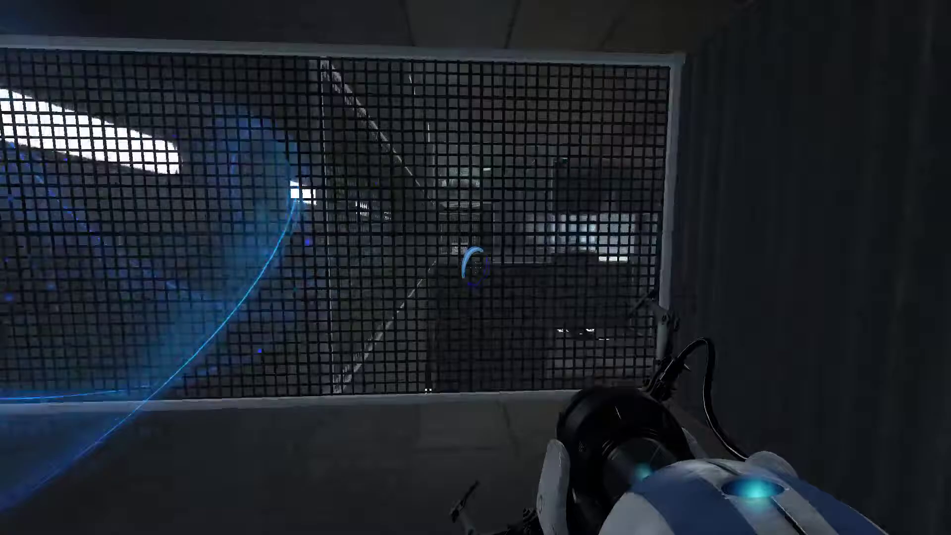
{"action": "key", "text": "w"}
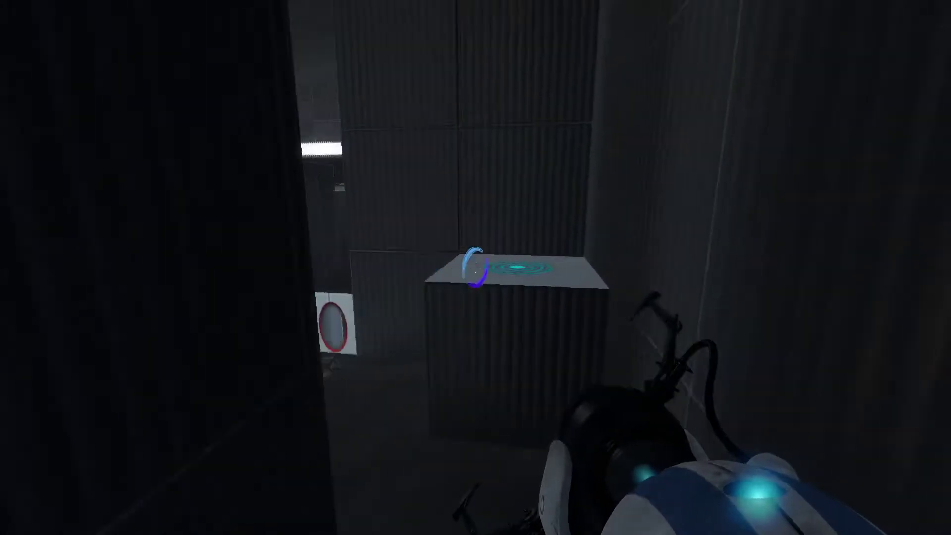
Approach the glass chamber with the orange portal and drop toward the flooded floor.
{"action": "left_click", "coordinate": [476, 268]}
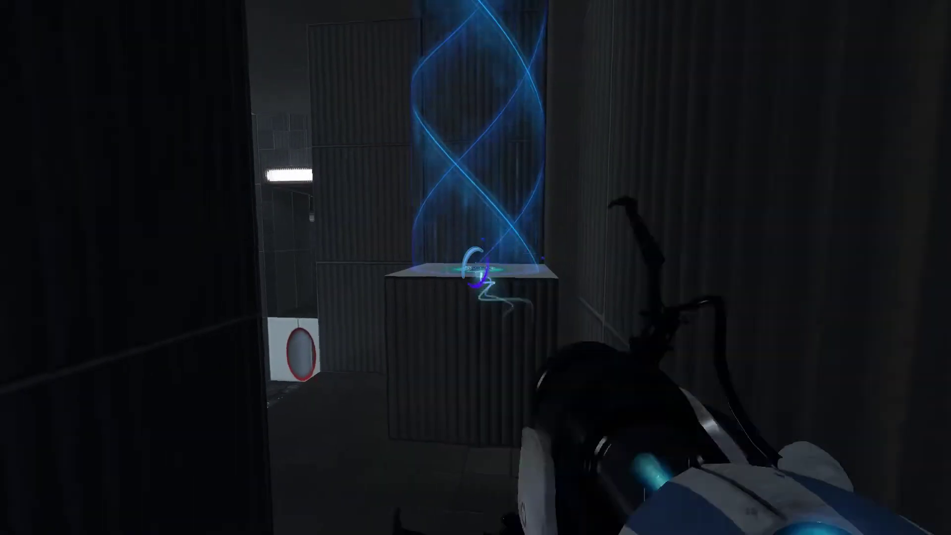
{"action": "key", "text": "w"}
{"action": "key", "text": "w"}
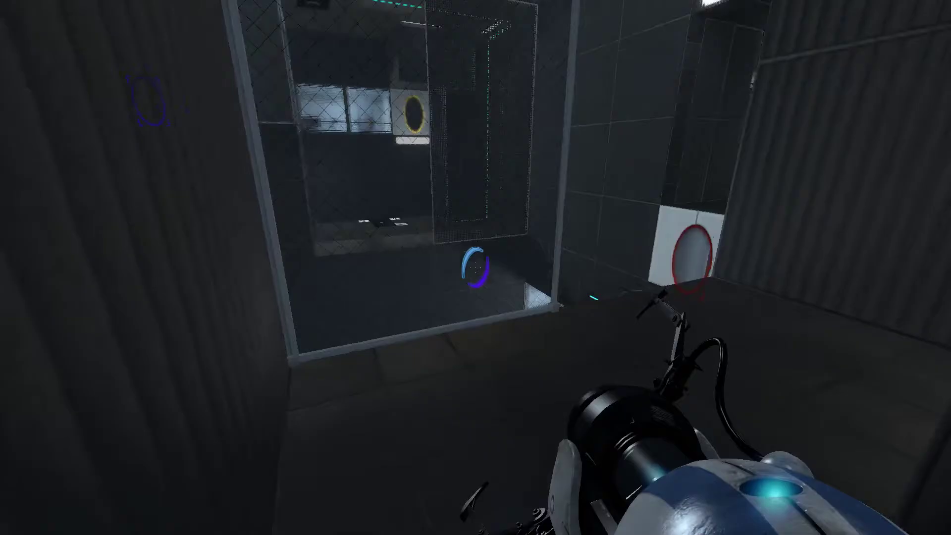
{"action": "key", "text": "w"}
{"action": "key", "text": "w"}
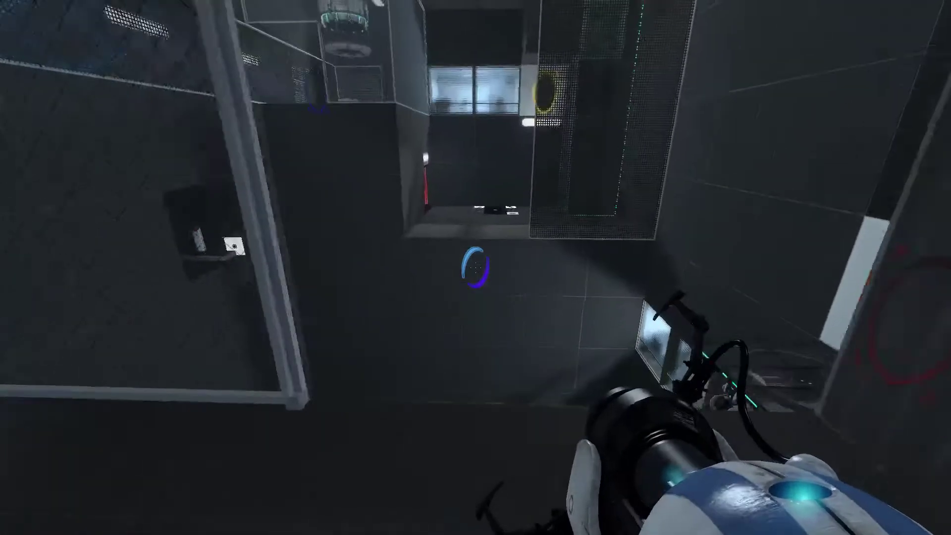
{"action": "key", "text": "w"}
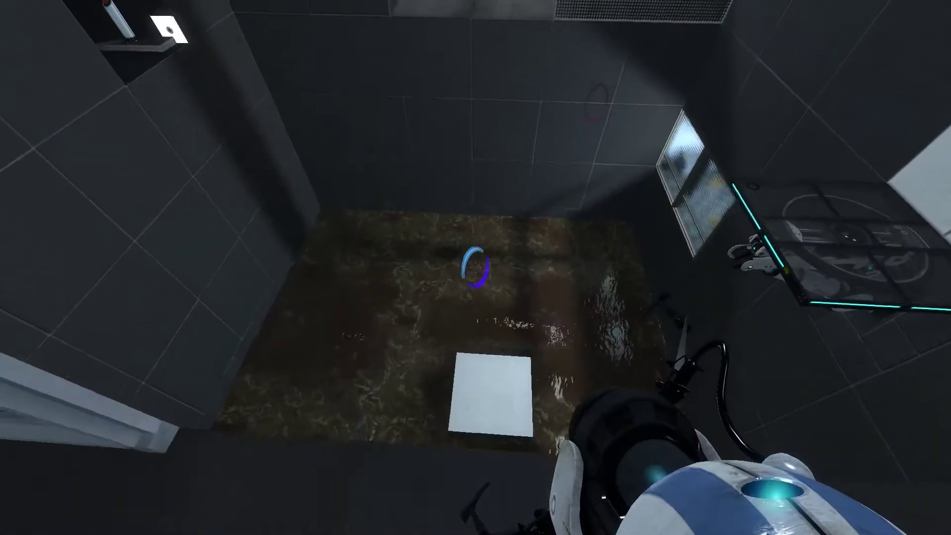
{"action": "key", "text": "w"}
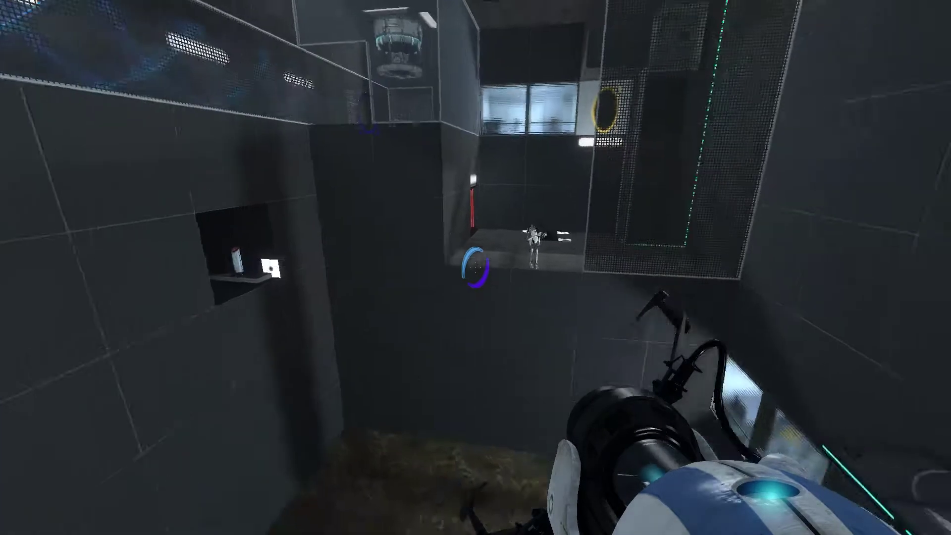
Survey the flooded room and step under the rising blue funnel.
{"action": "key", "text": "w"}
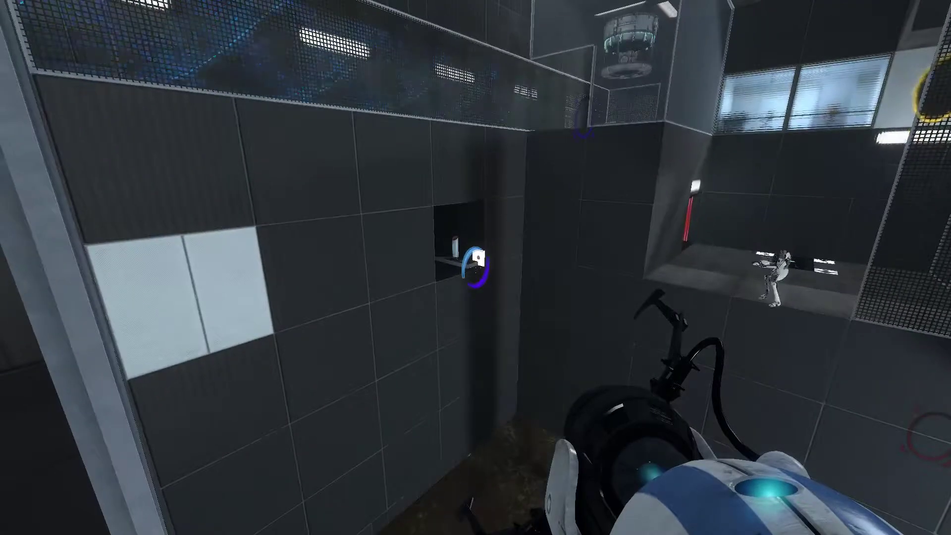
{"action": "key", "text": "w"}
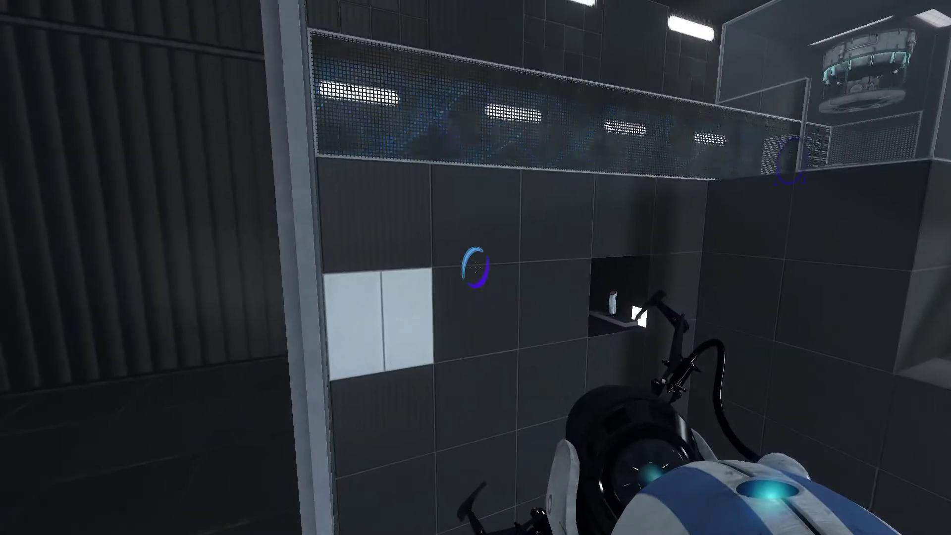
{"action": "key", "text": "w"}
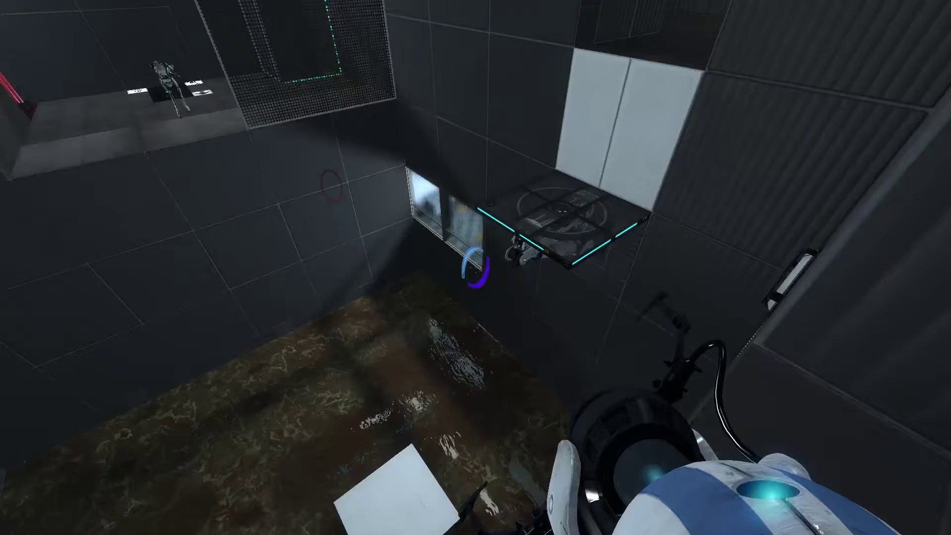
{"action": "key", "text": "w"}
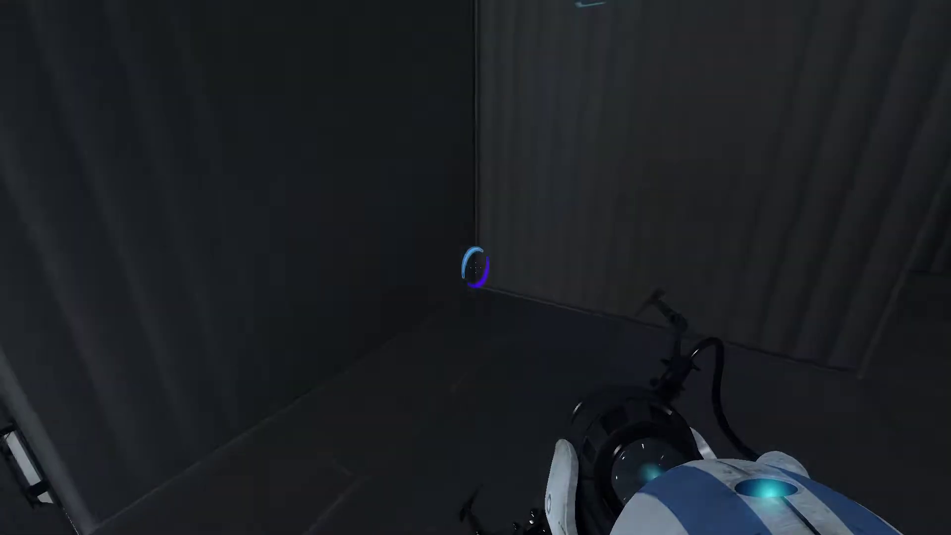
{"action": "key", "text": "w"}
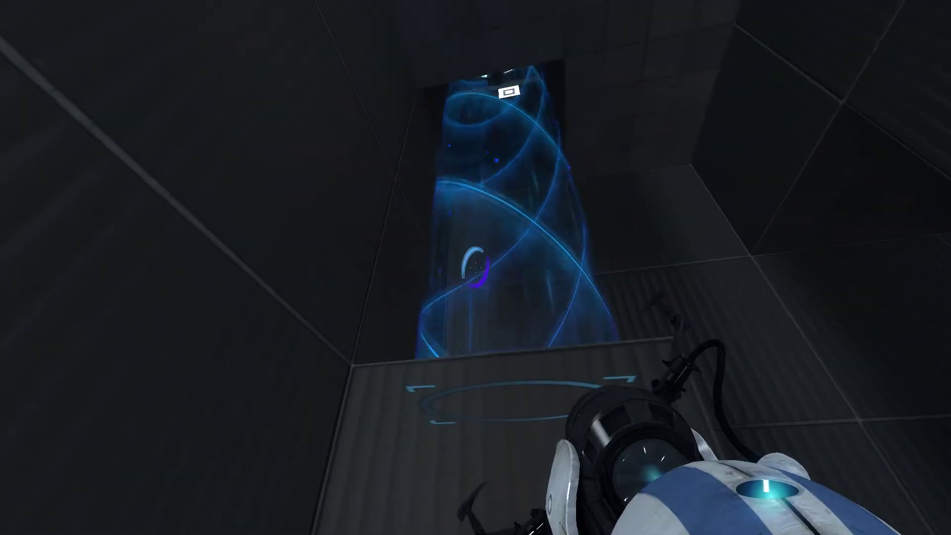
{"action": "key", "text": "w"}
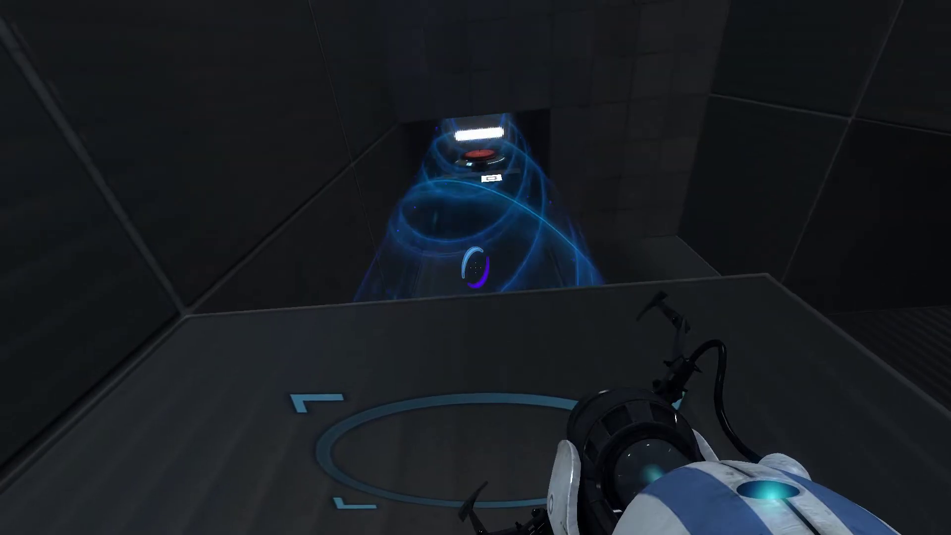
Ride the funnel to the lower room, then portal through the white floor panel.
{"action": "key", "text": "w"}
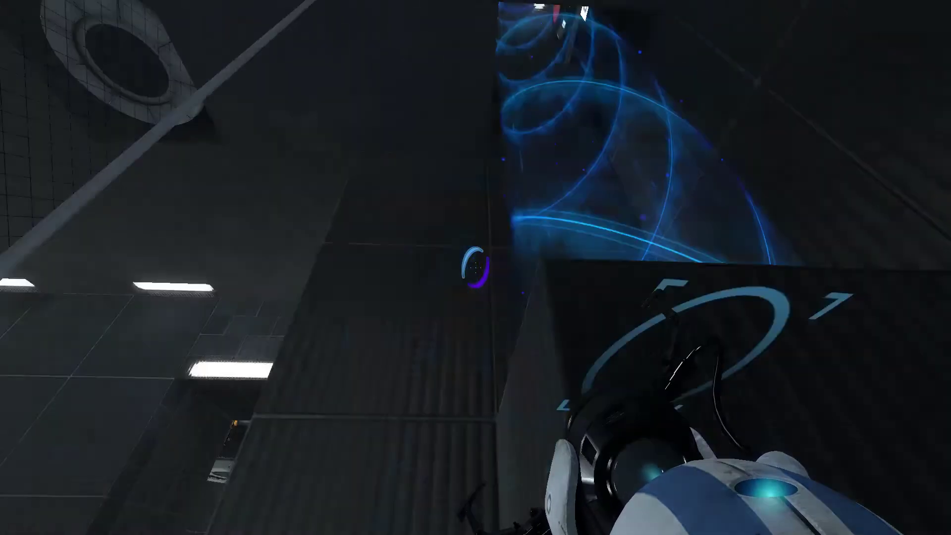
{"action": "key", "text": "w"}
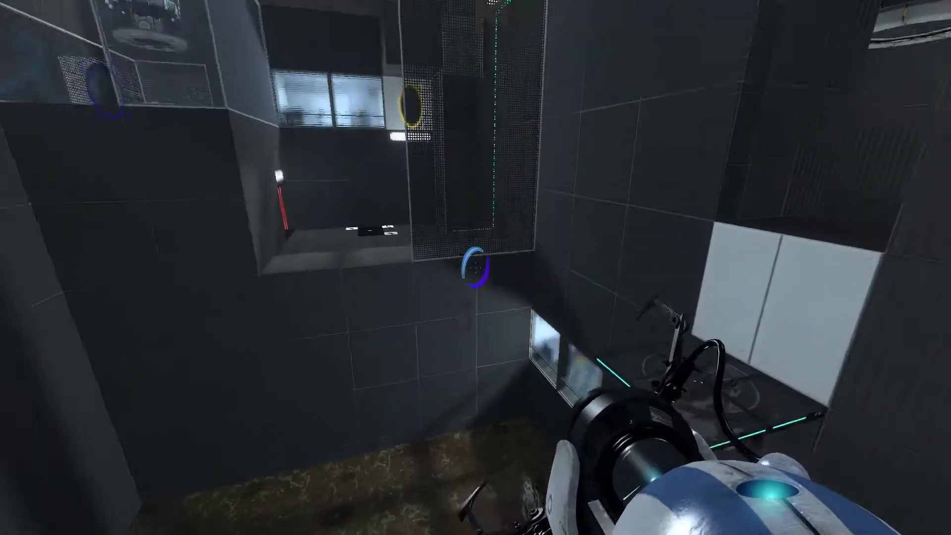
{"action": "key", "text": "w"}
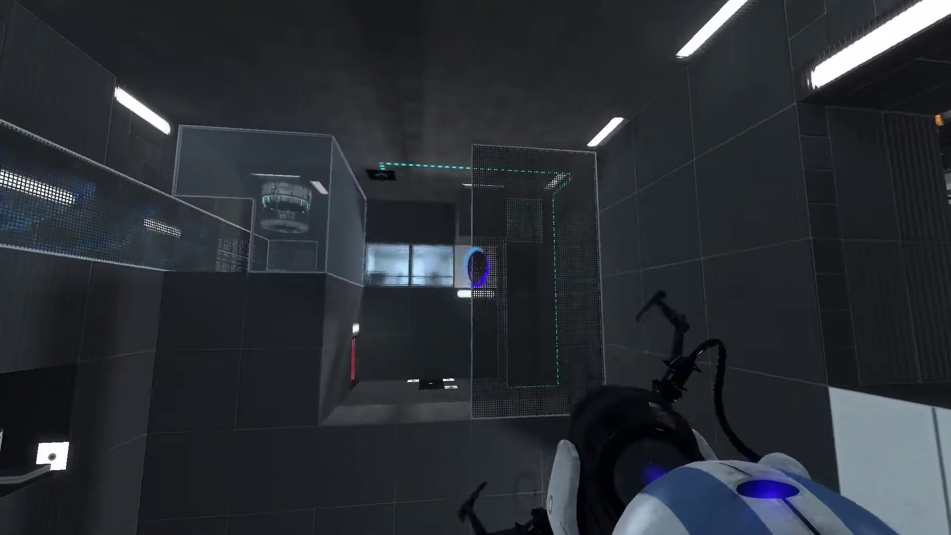
{"action": "key", "text": "w"}
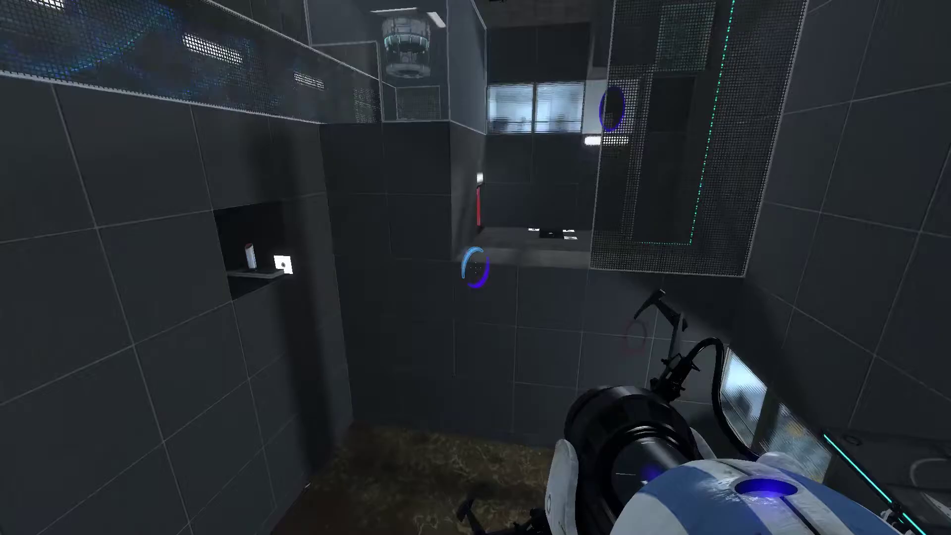
{"action": "key", "text": "w"}
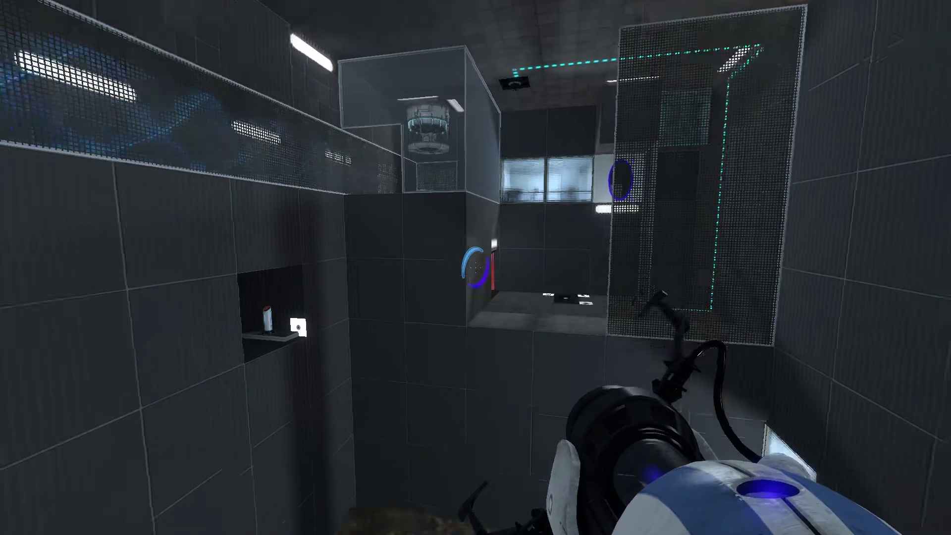
{"action": "key", "text": "w"}
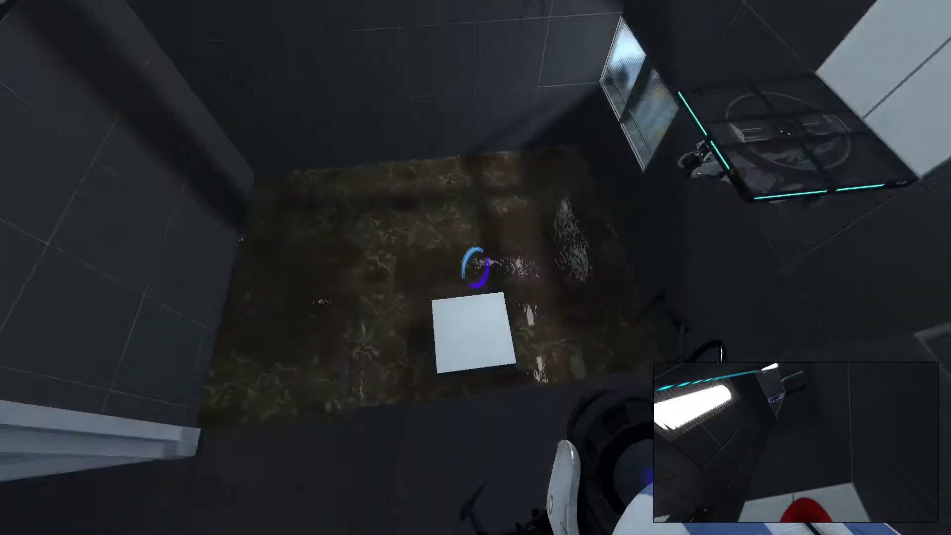
{"action": "left_click", "coordinate": [476, 267]}
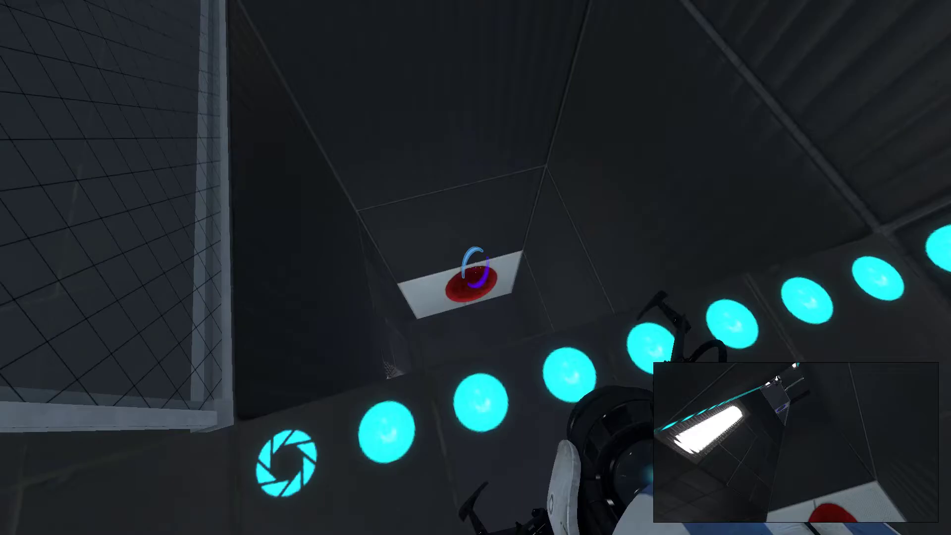
{"action": "left_click", "coordinate": [475, 268]}
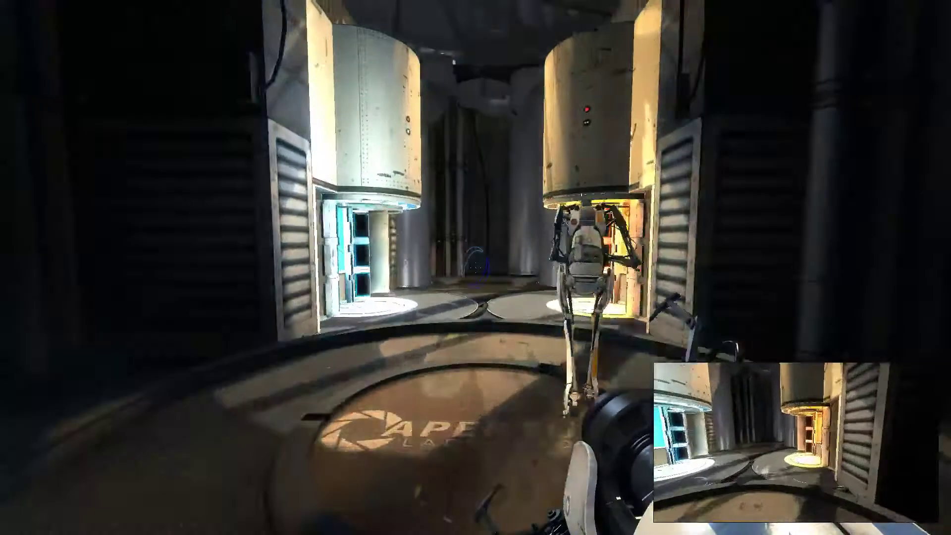
Pause with Esc and move down the menu toward the rating option.
{"action": "key", "text": "Escape"}
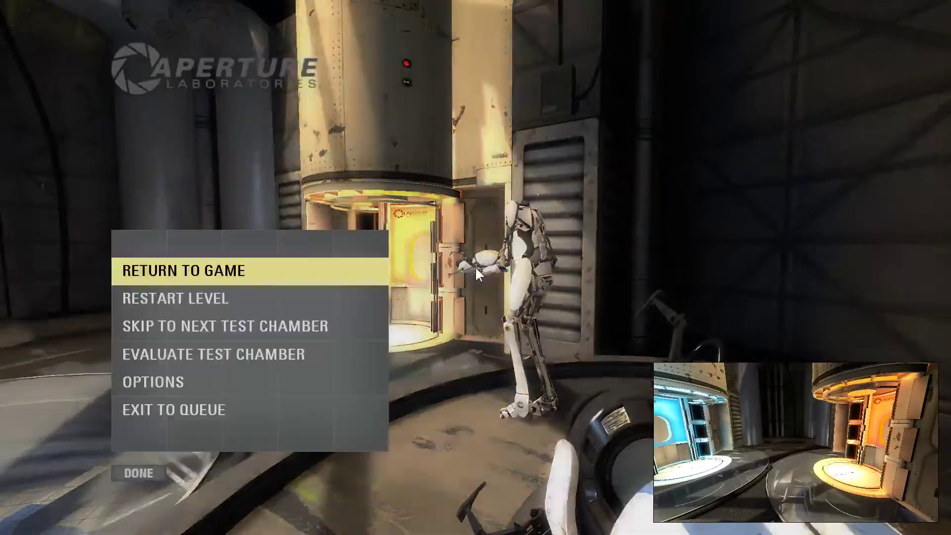
{"action": "key", "text": "Down"}
{"action": "key", "text": "Down"}
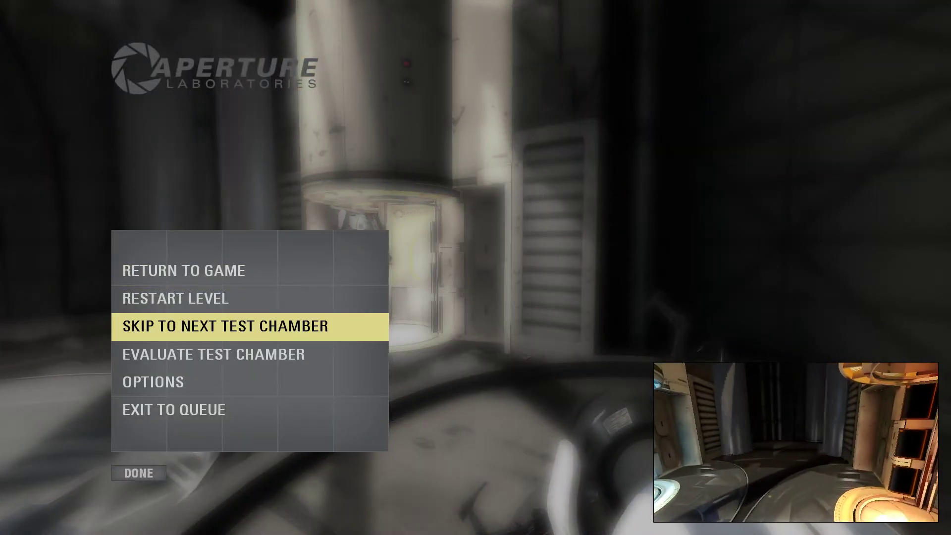
Open Evaluate Test Chamber and give the Arttinus map a thumbs-up.
{"action": "left_click", "coordinate": [213, 354]}
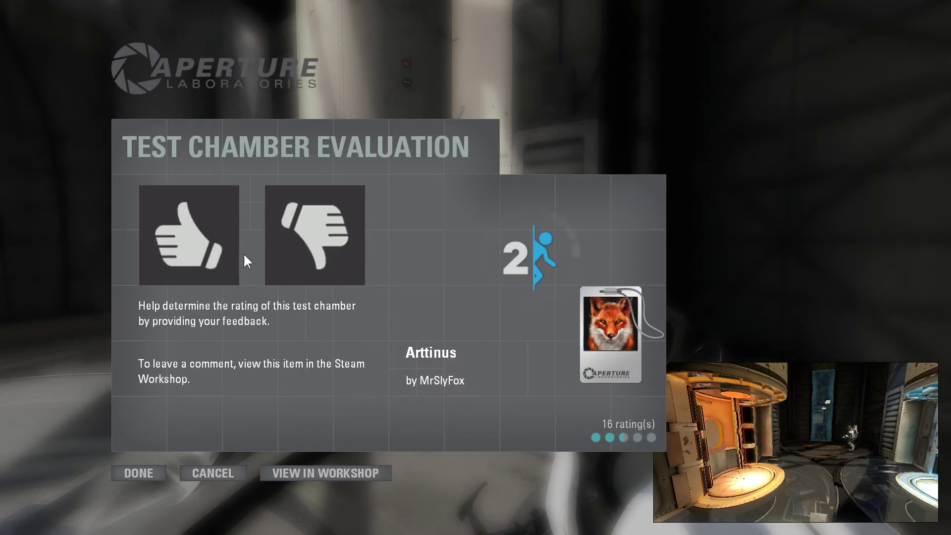
{"action": "left_click", "coordinate": [193, 246]}
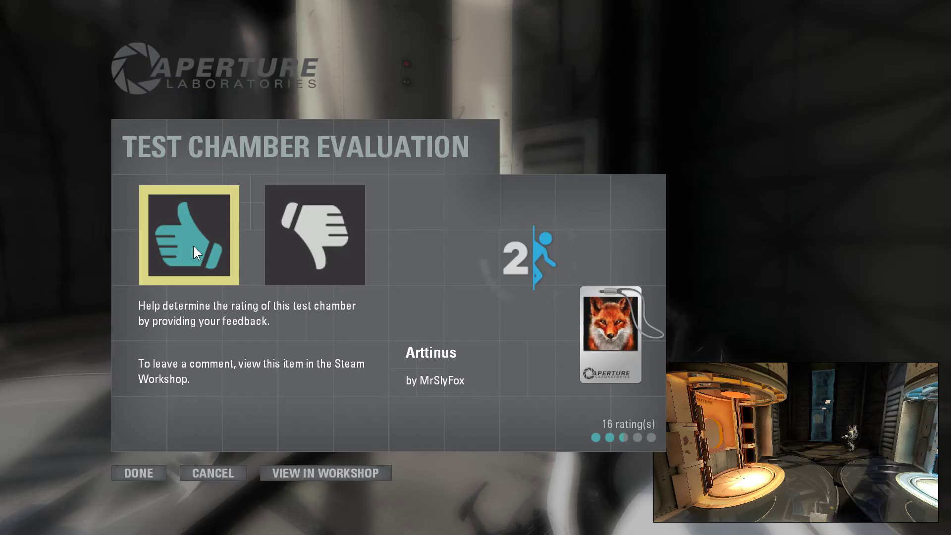